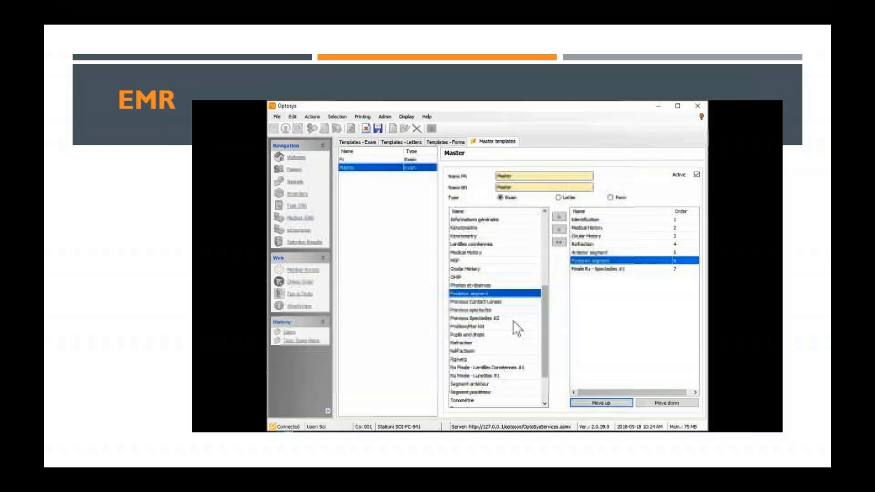
- Add the Problem/Plan list section to the Master exam template and save the template
{"action": "scroll", "coordinate": [515, 328], "scroll_direction": "down", "scroll_amount": 2}
{"action": "left_click", "coordinate": [474, 277]}
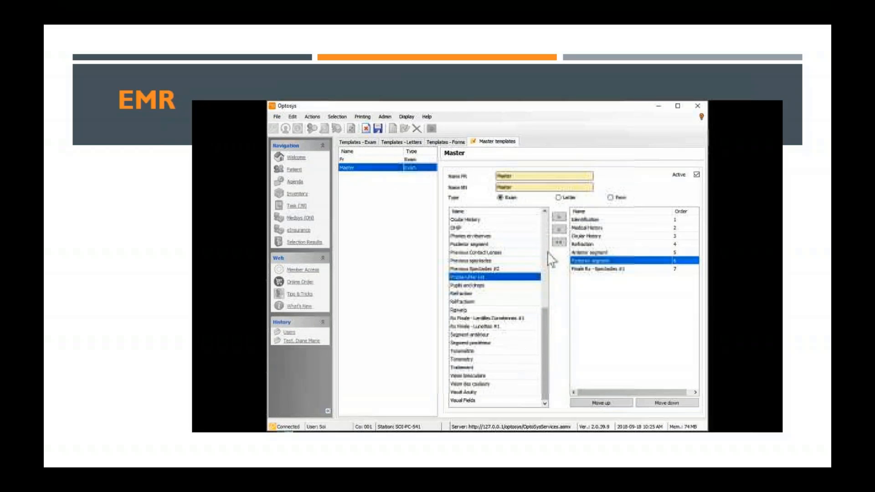
{"action": "left_click", "coordinate": [559, 216]}
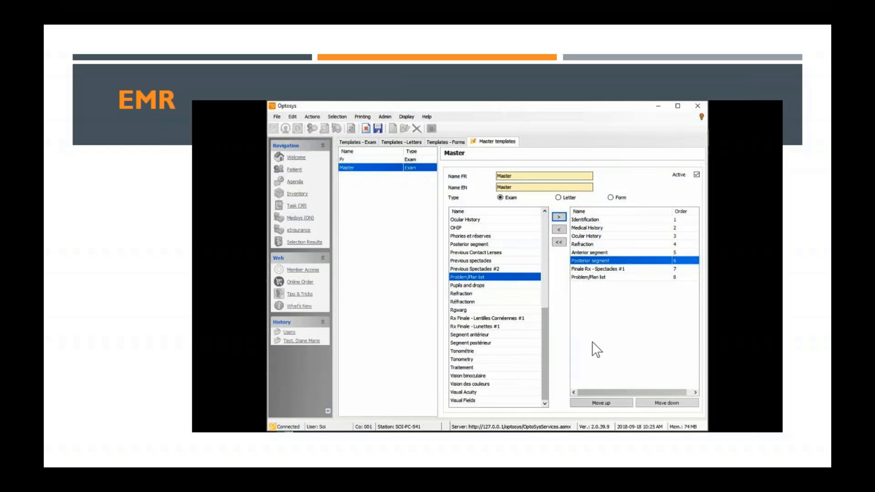
{"action": "left_click", "coordinate": [377, 129]}
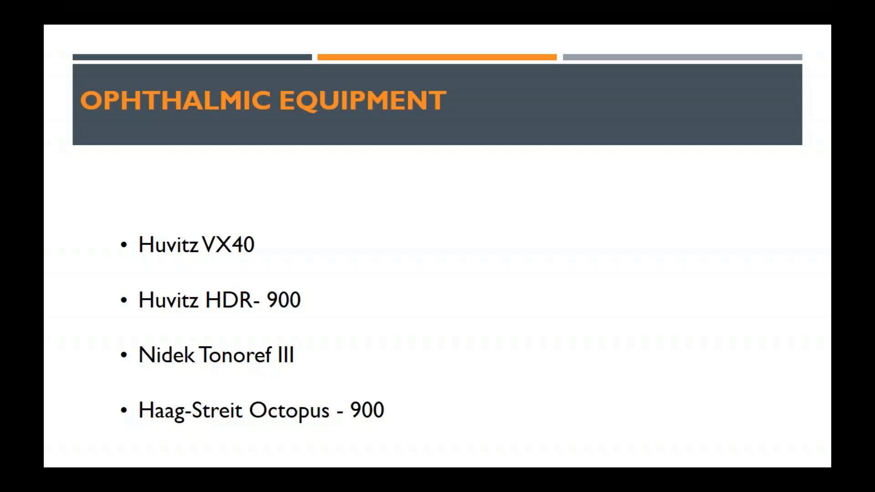
- Advance to the Other Enhancements slide, then switch back to the Optosys agenda
{"action": "key", "text": "Right"}
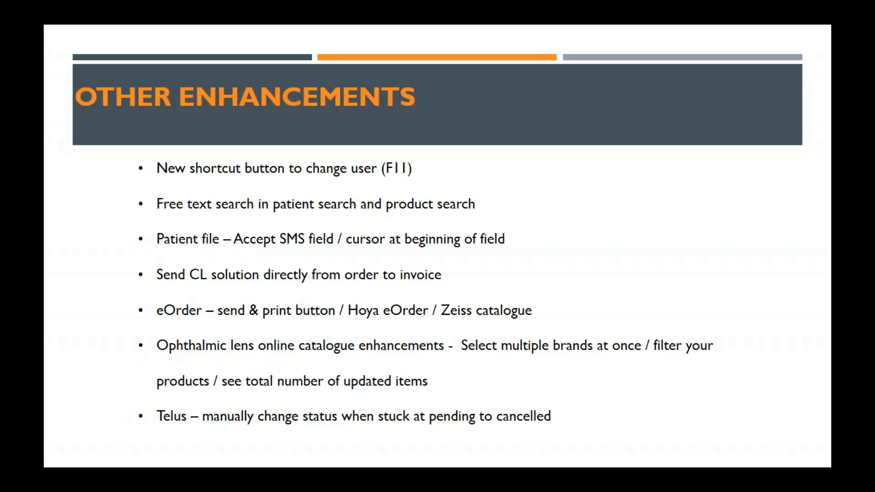
{"action": "key", "text": "alt+Tab"}
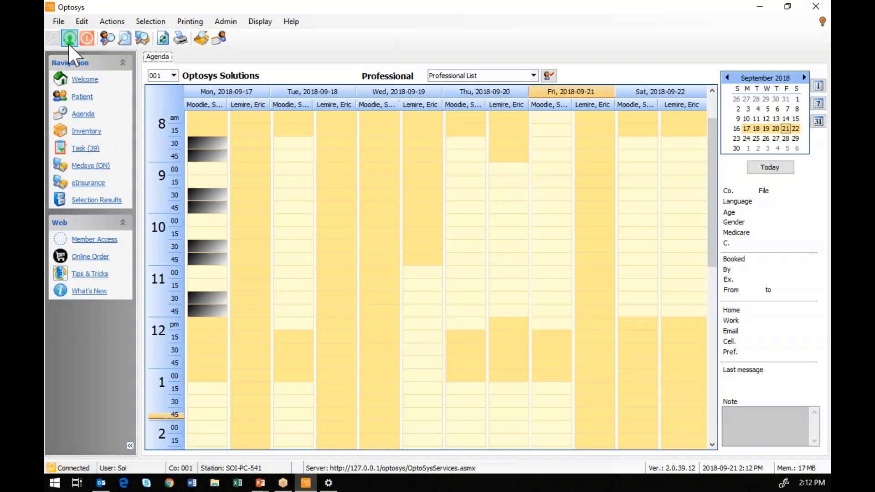
{"action": "left_click", "coordinate": [106, 39]}
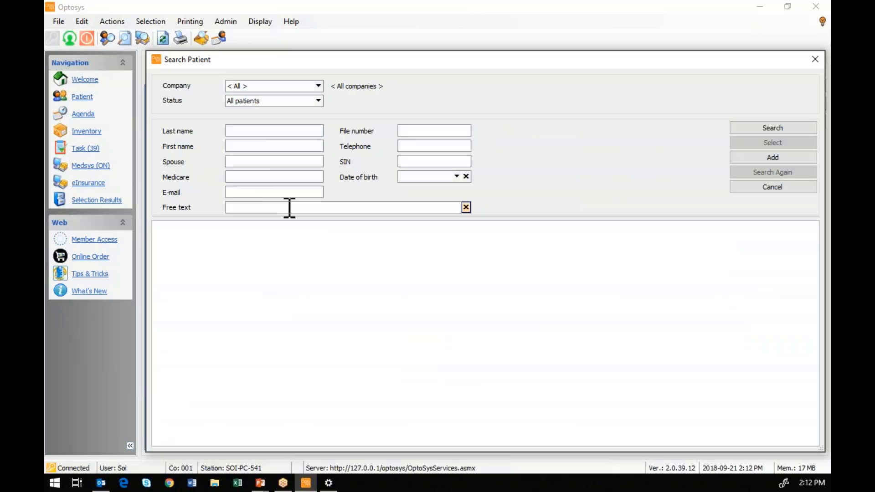
{"action": "type", "text": "Mor 2229"}
{"action": "key", "text": "Return"}
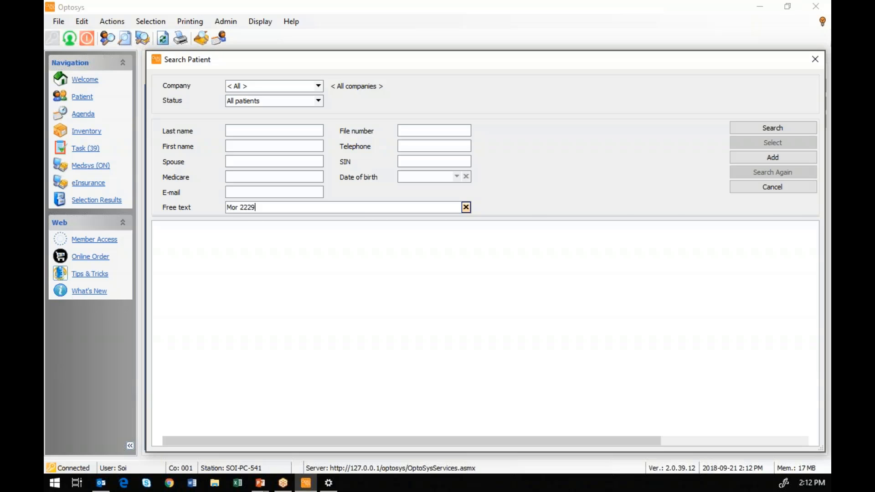
{"action": "left_click", "coordinate": [440, 257]}
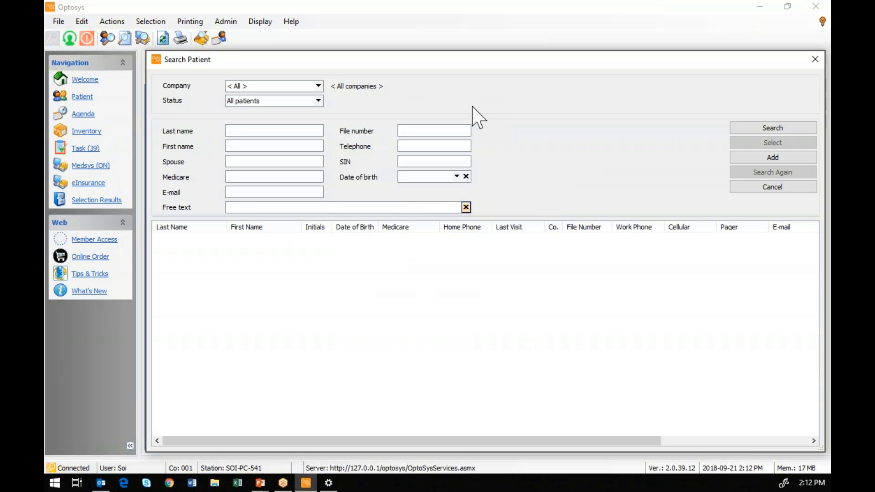
{"action": "left_click", "coordinate": [745, 187]}
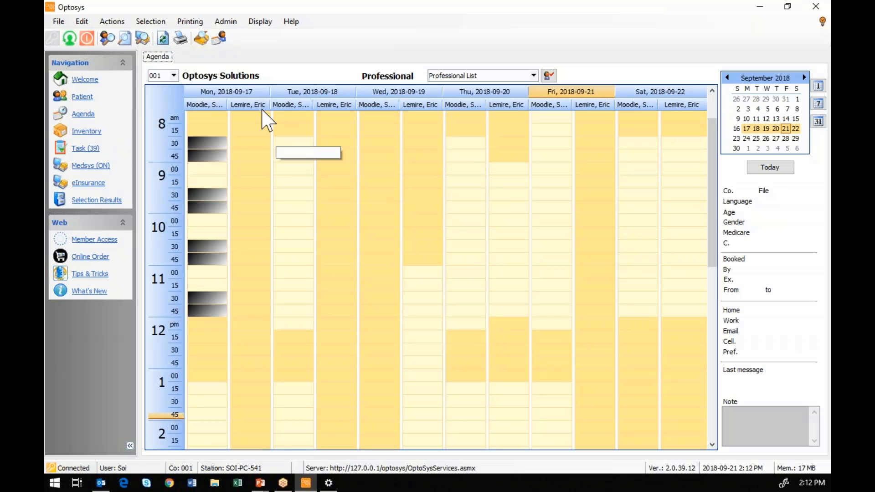
{"action": "left_click", "coordinate": [124, 40]}
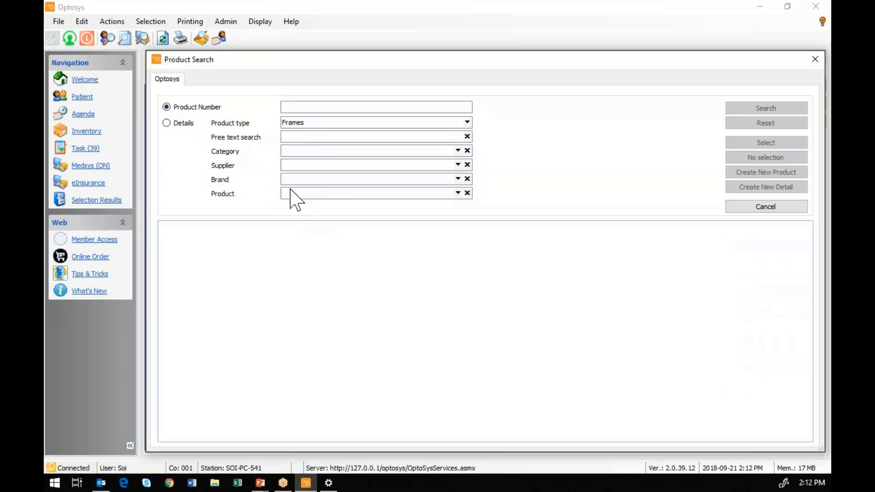
{"action": "left_click", "coordinate": [298, 136]}
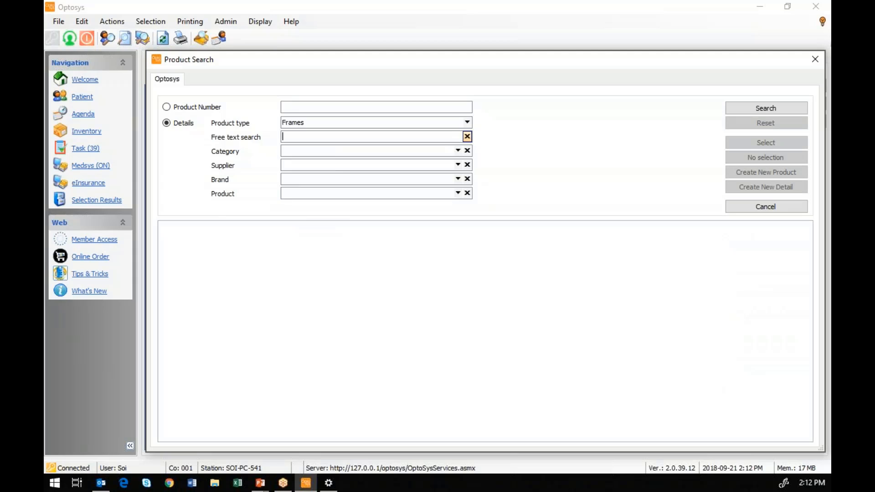
{"action": "key", "text": "Return"}
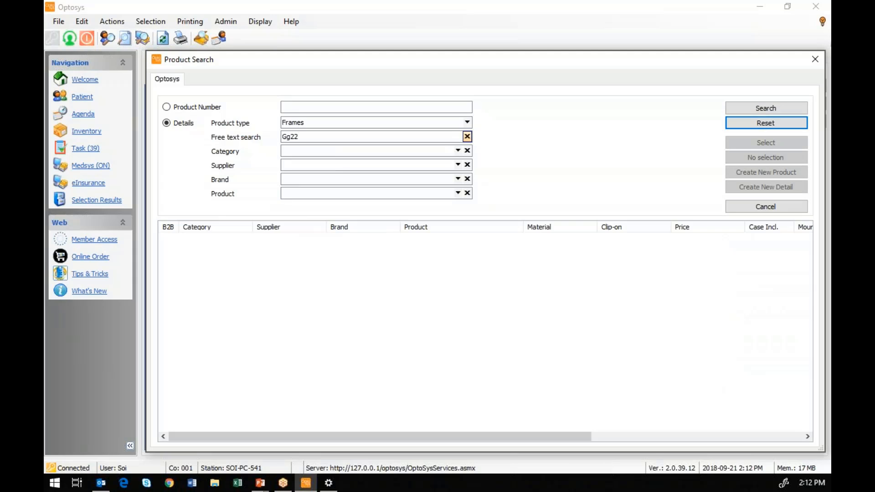
{"action": "left_click", "coordinate": [295, 136]}
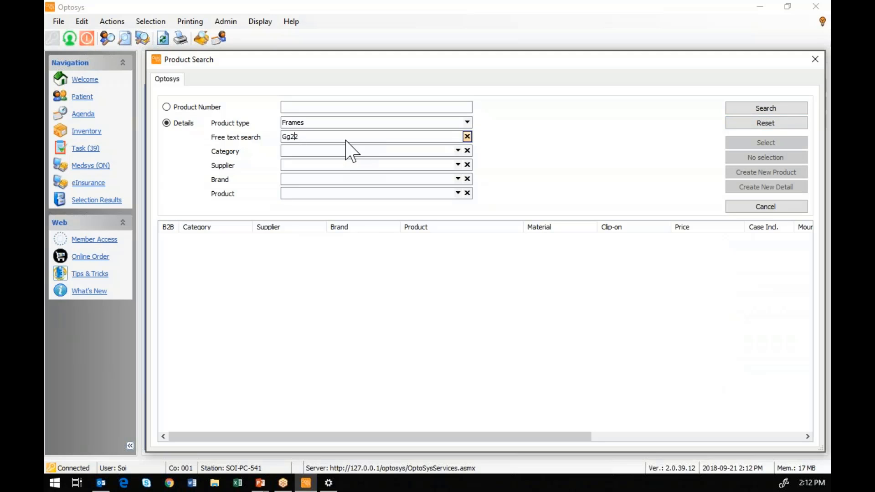
{"action": "key", "text": "BackSpace"}
{"action": "key", "text": "Return"}
{"action": "left_click", "coordinate": [289, 136]}
{"action": "key", "text": "BackSpace"}
{"action": "key", "text": "Return"}
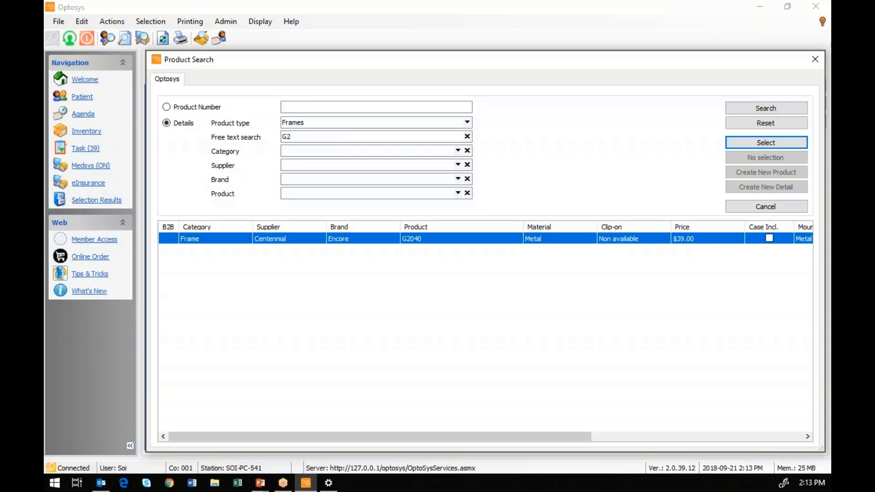
{"action": "left_click", "coordinate": [283, 106]}
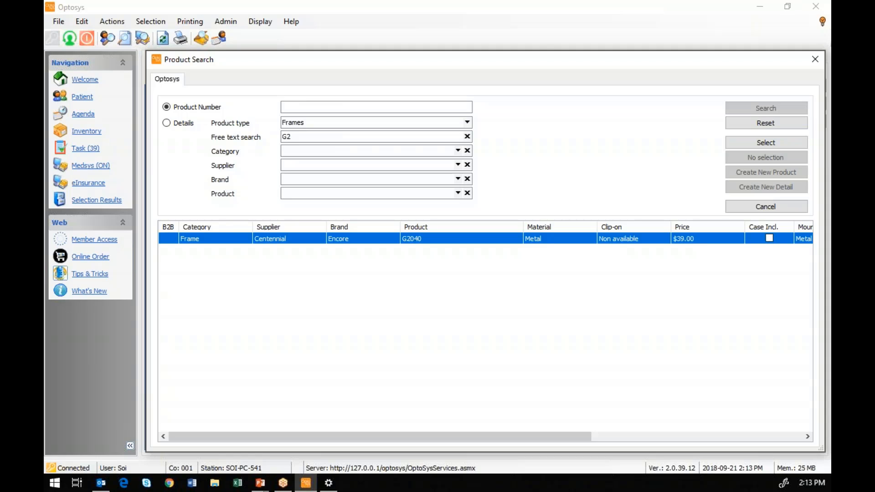
{"action": "left_click", "coordinate": [815, 60]}
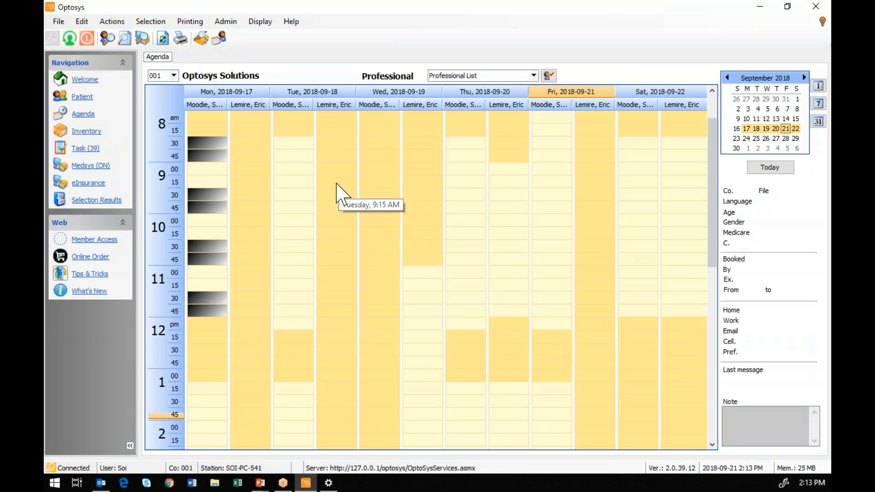
- Search patients by last name and open the demo test patient's file
{"action": "left_click", "coordinate": [114, 38]}
{"action": "type", "text": "Test"}
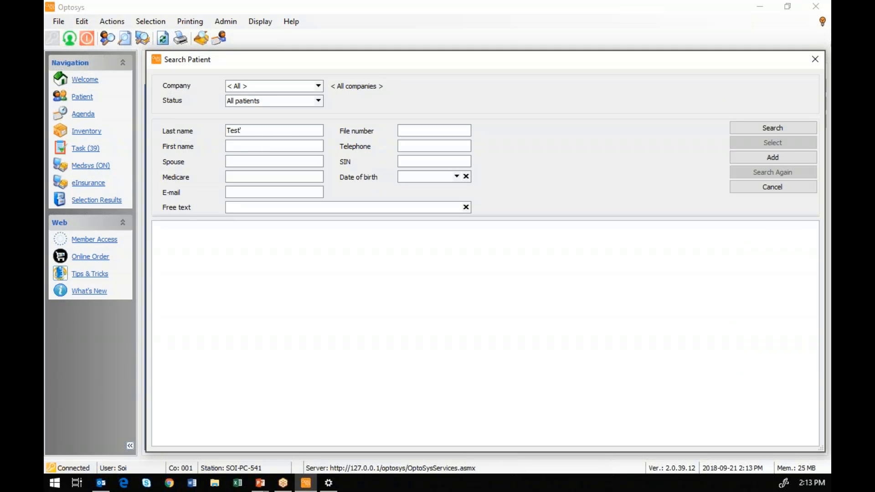
{"action": "key", "text": "Escape"}
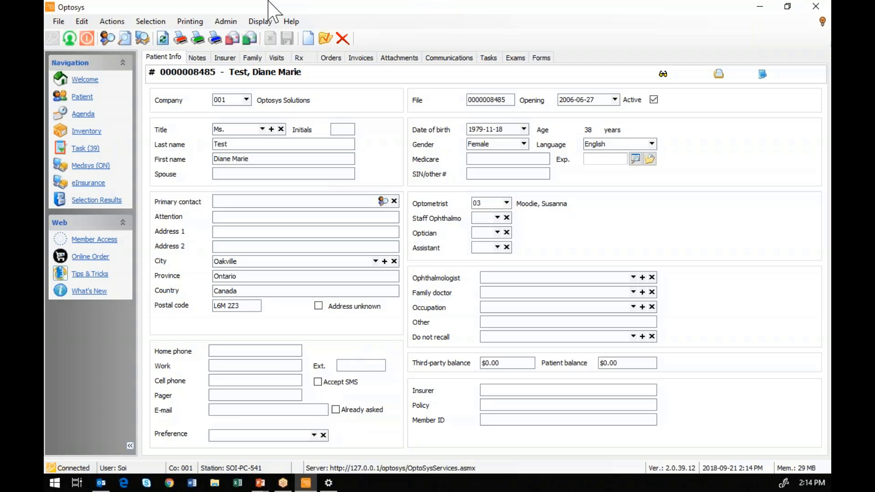
- Show the patient's Rx records, start a contact lens order, then cancel it unsaved
{"action": "left_click", "coordinate": [299, 58]}
{"action": "left_click", "coordinate": [206, 223]}
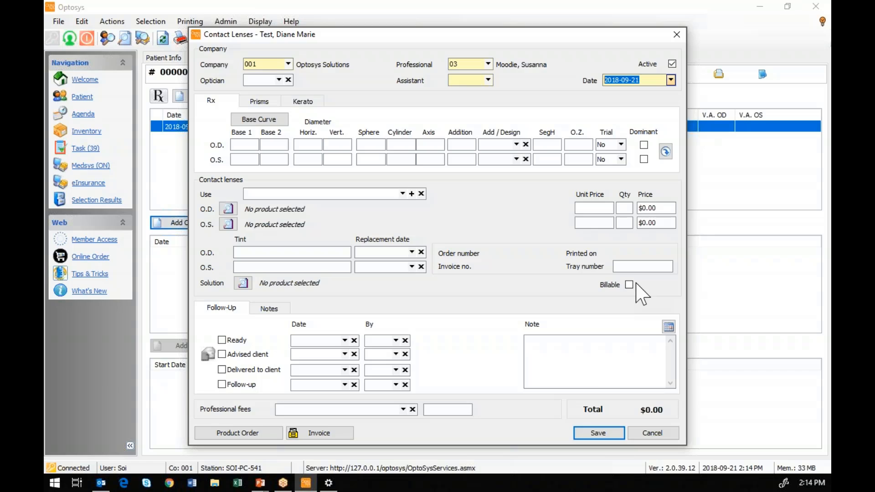
{"action": "left_click", "coordinate": [677, 35]}
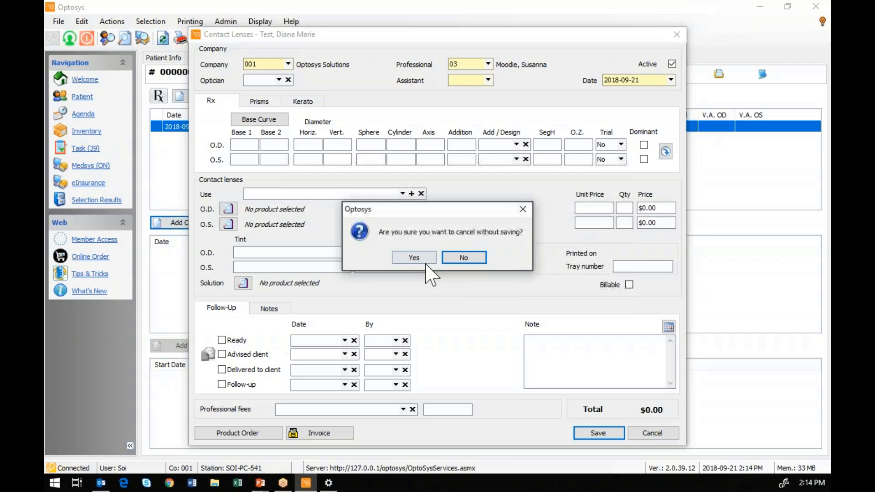
{"action": "left_click", "coordinate": [423, 259]}
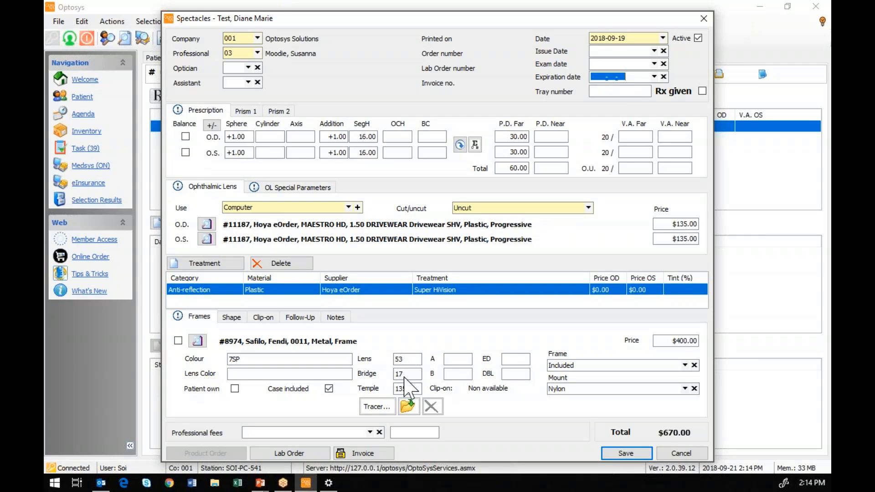
- Preview the spectacles lab order despite the frame mount warning, then discard it unsaved
{"action": "left_click", "coordinate": [318, 452]}
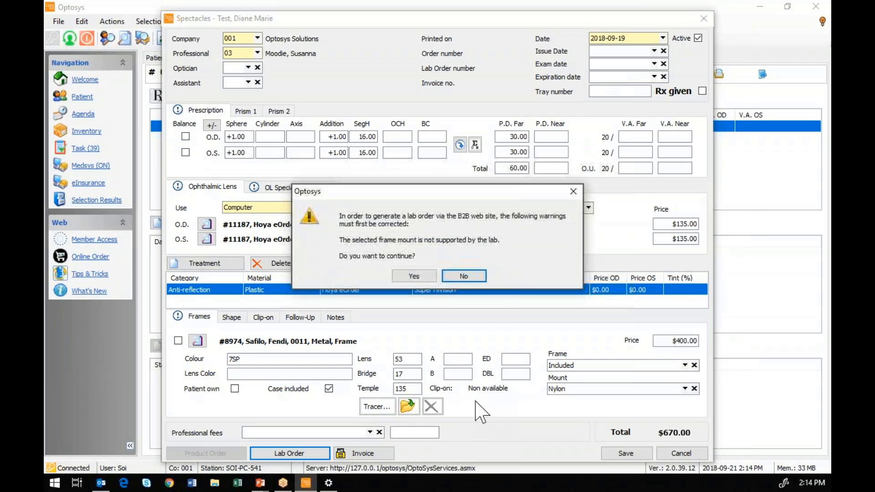
{"action": "left_click", "coordinate": [415, 276]}
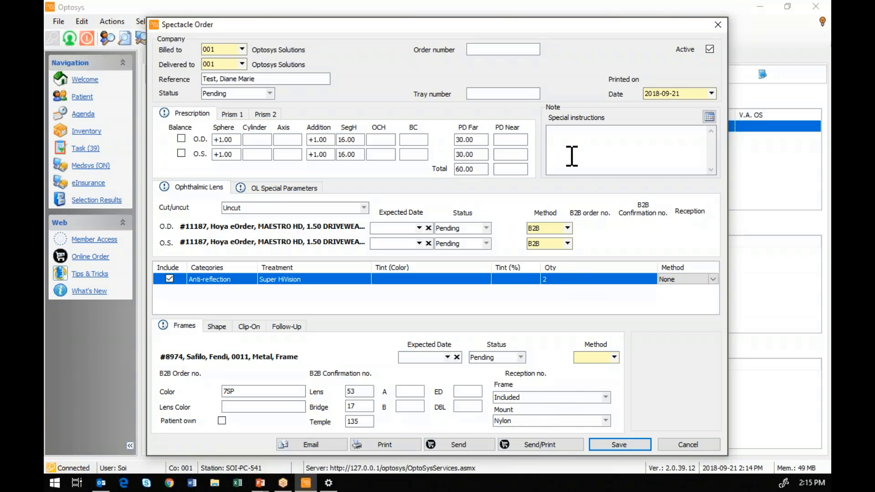
{"action": "left_click", "coordinate": [718, 24]}
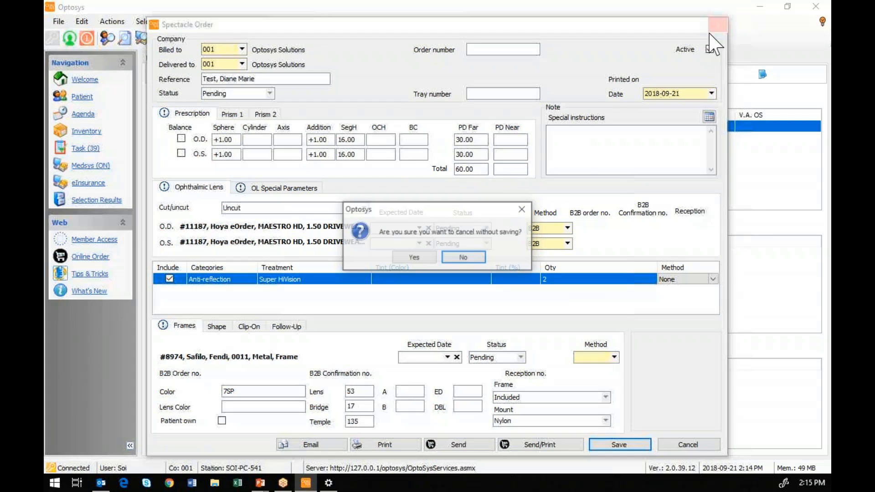
{"action": "left_click", "coordinate": [415, 257]}
{"action": "left_click", "coordinate": [218, 24]}
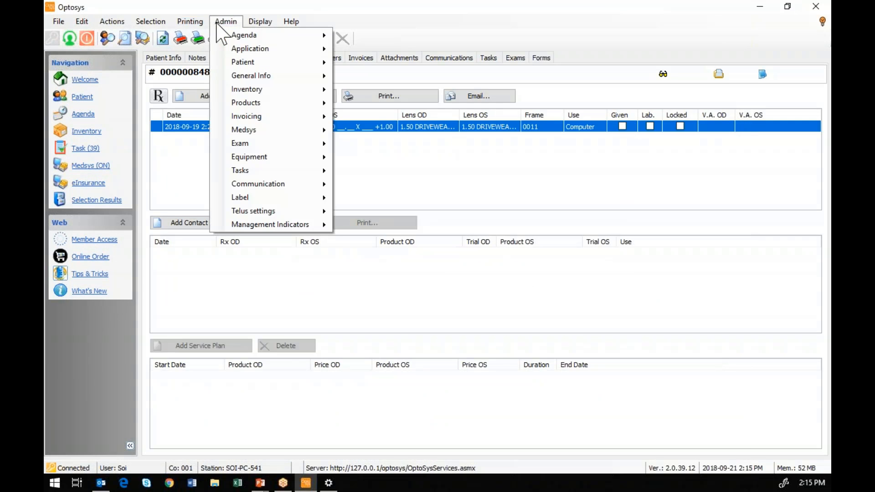
{"action": "mouse_move", "coordinate": [227, 102]}
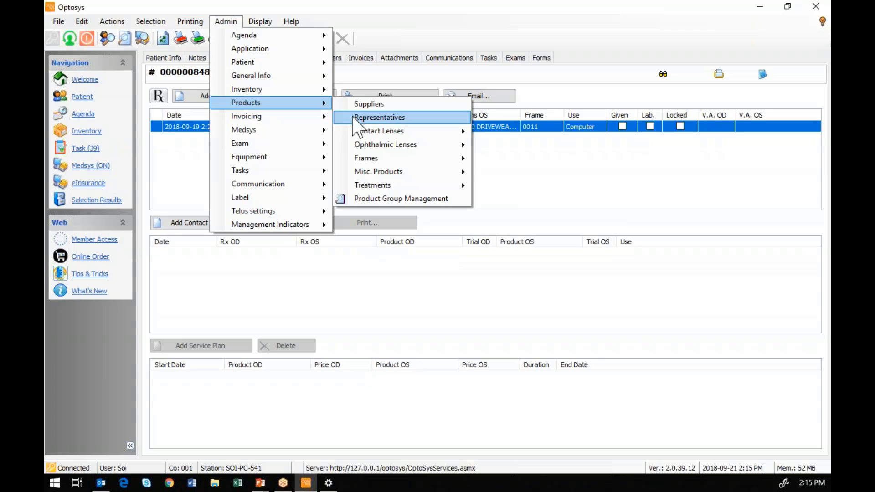
{"action": "left_click", "coordinate": [395, 199]}
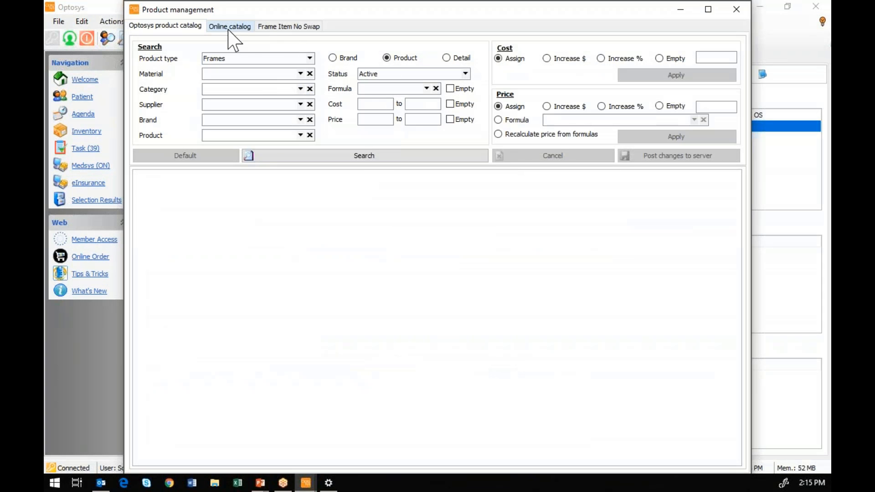
{"action": "left_click", "coordinate": [230, 28]}
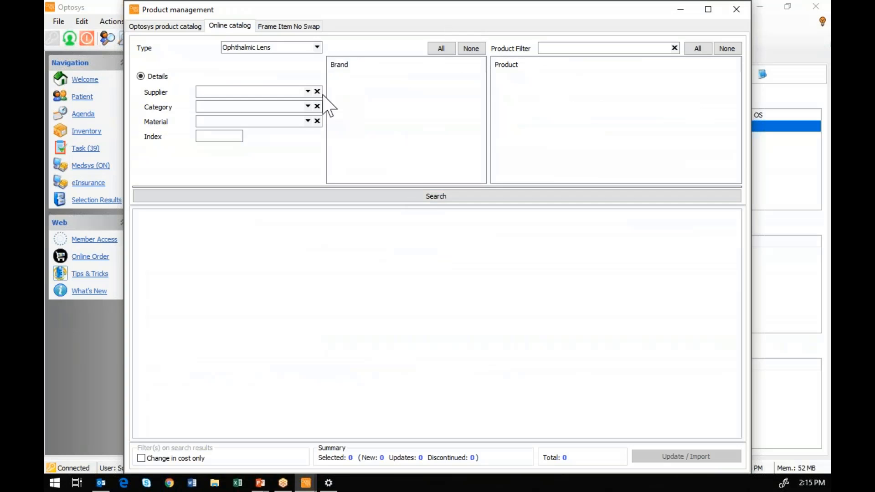
{"action": "left_click", "coordinate": [307, 90]}
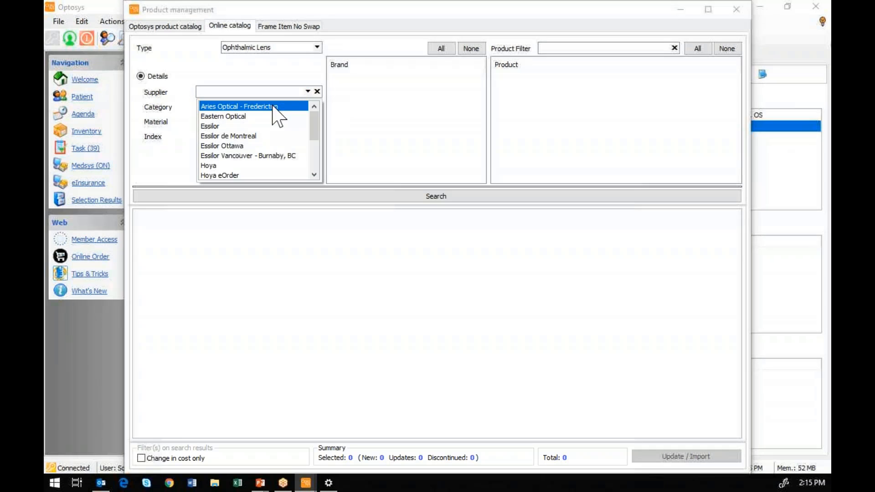
{"action": "left_click", "coordinate": [219, 174]}
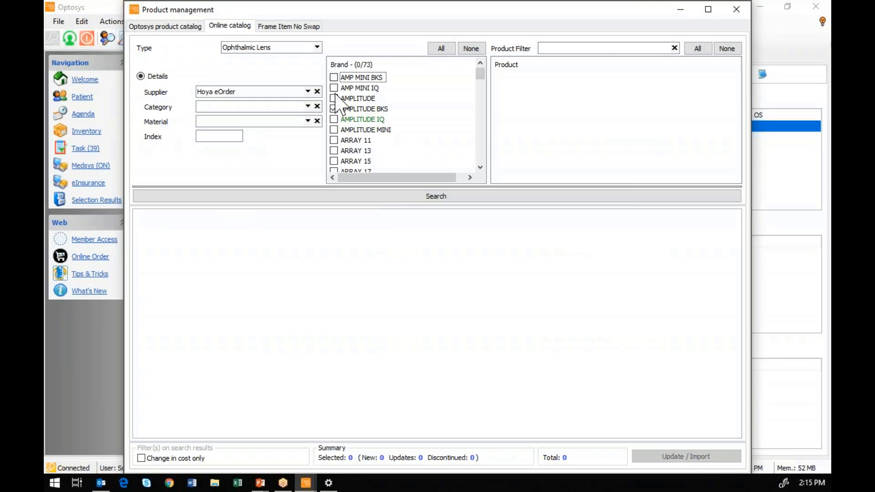
{"action": "left_click", "coordinate": [333, 98]}
{"action": "left_click", "coordinate": [333, 108]}
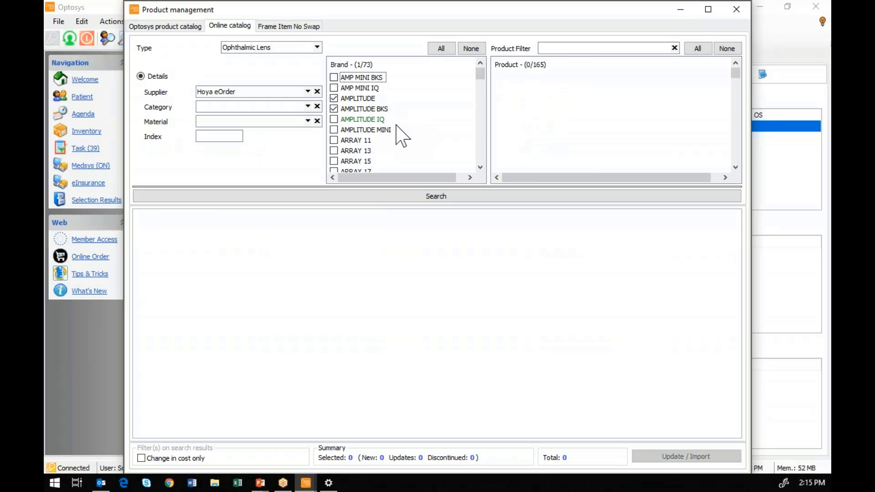
{"action": "key", "text": "space"}
{"action": "left_click", "coordinate": [334, 88]}
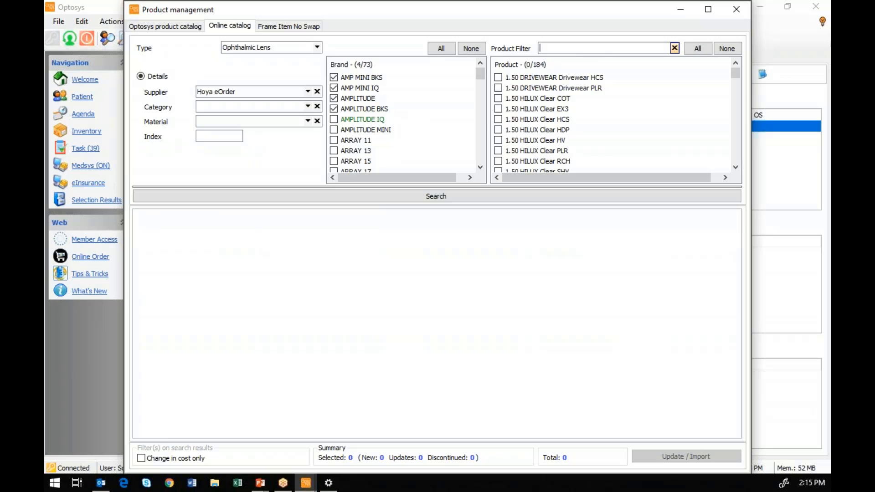
{"action": "type", "text": "ex3"}
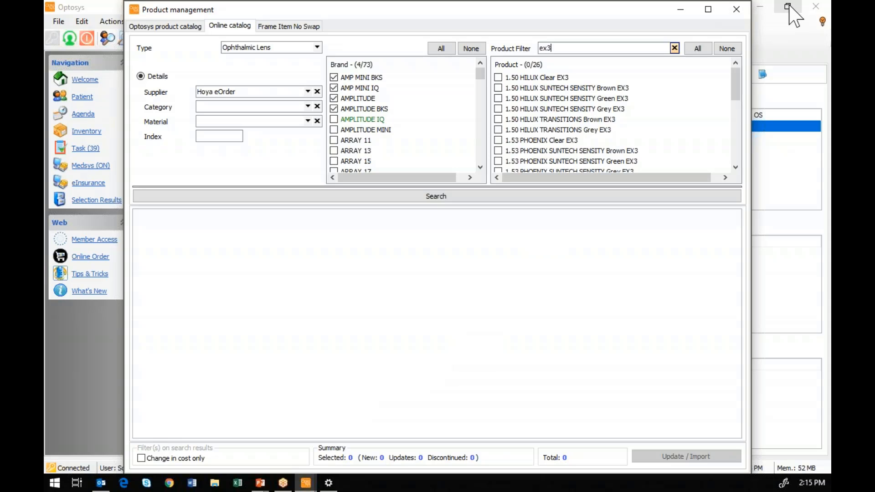
{"action": "left_click", "coordinate": [732, 9]}
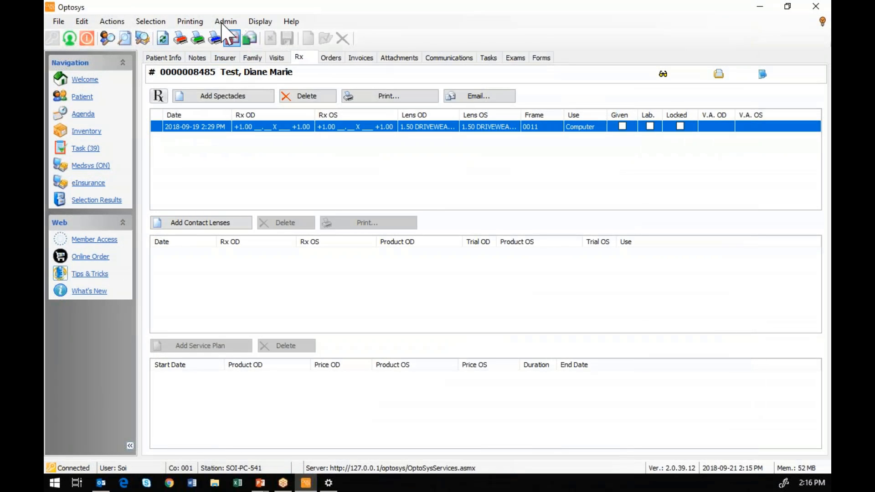
{"action": "left_click", "coordinate": [223, 23]}
{"action": "mouse_move", "coordinate": [265, 103]}
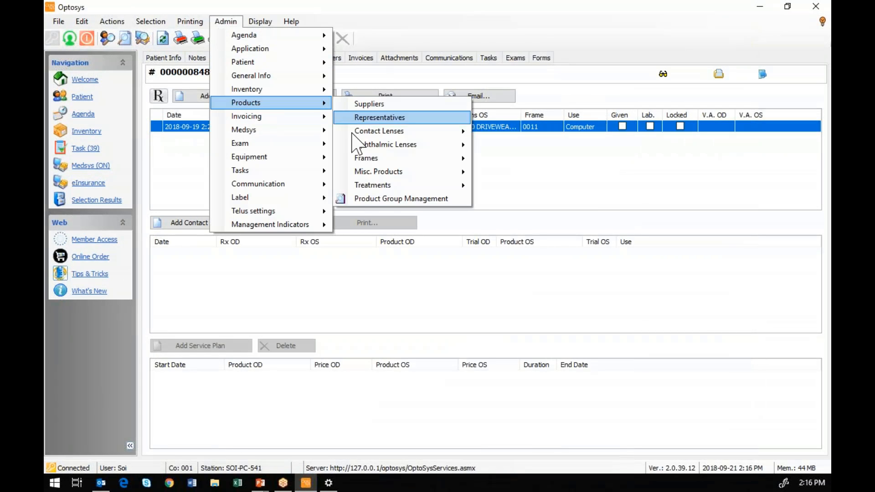
{"action": "left_click", "coordinate": [401, 199]}
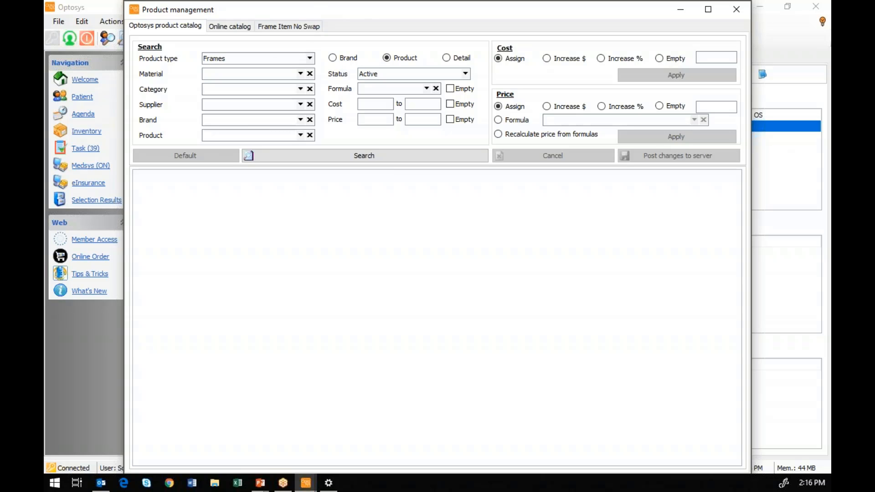
{"action": "left_click", "coordinate": [681, 9]}
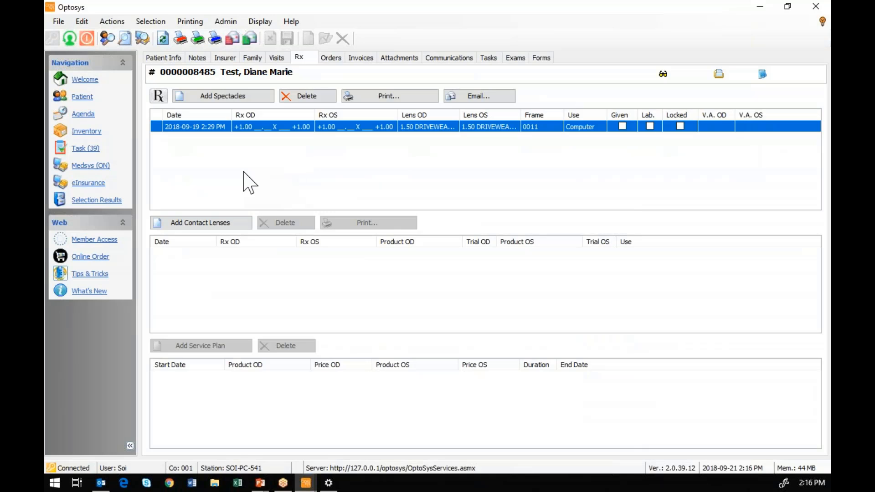
- Open the eInsurance claims list and view the first claim's action menu without choosing one
{"action": "left_click", "coordinate": [99, 187]}
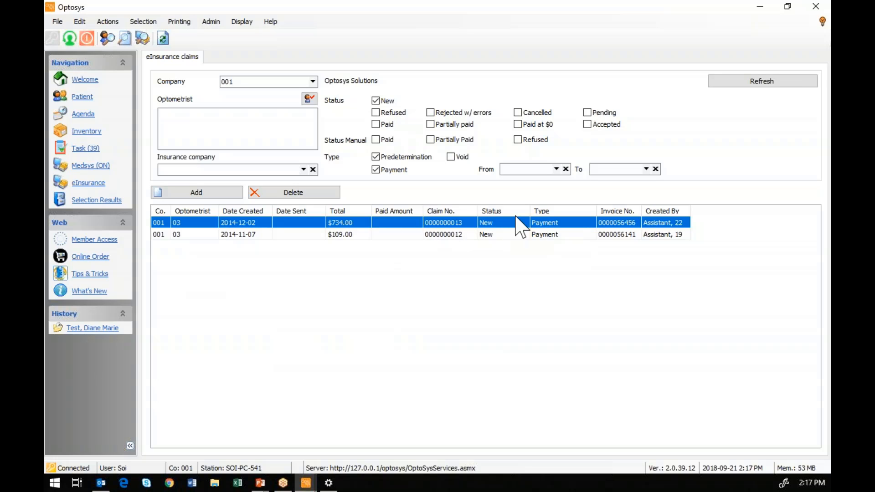
{"action": "right_click", "coordinate": [548, 222]}
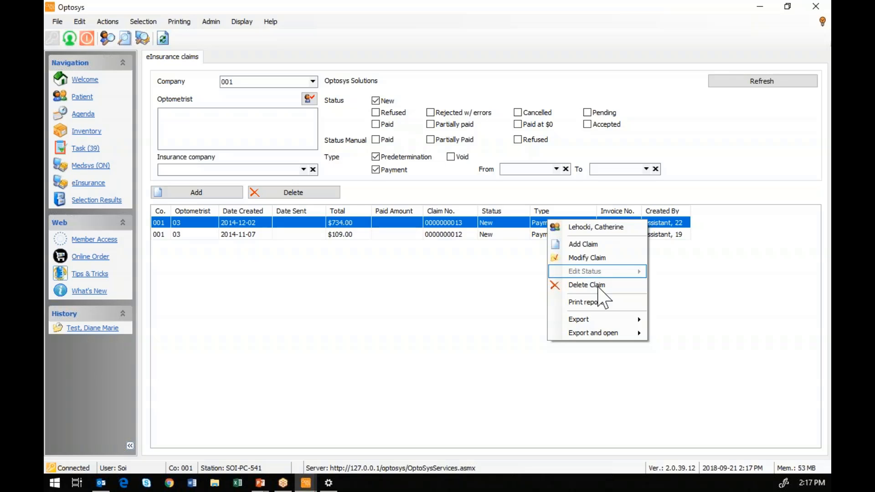
{"action": "left_click", "coordinate": [800, 356]}
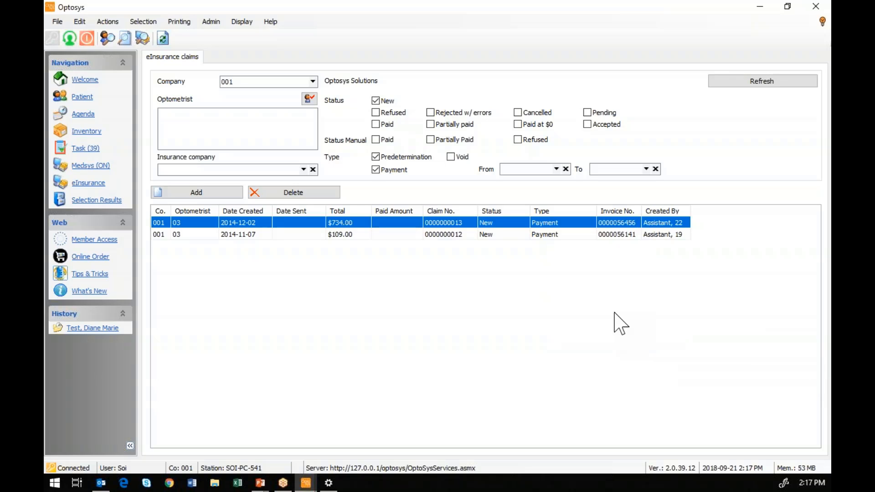